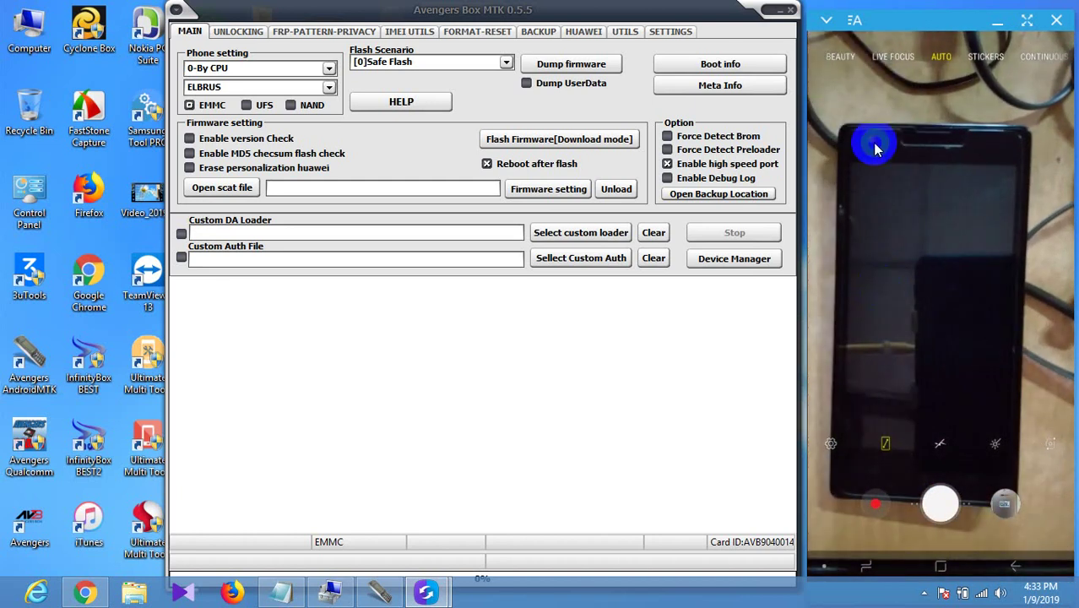
# Step: Set the phone's CPU to MT6589 in the phone settings
pyautogui.click(923, 306)
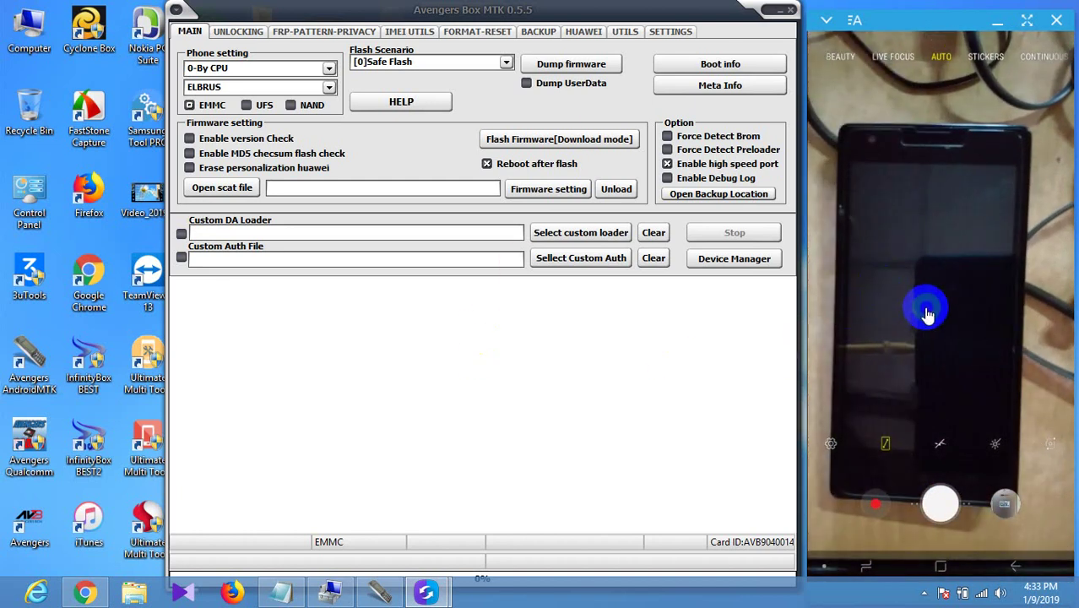
pyautogui.click(228, 88)
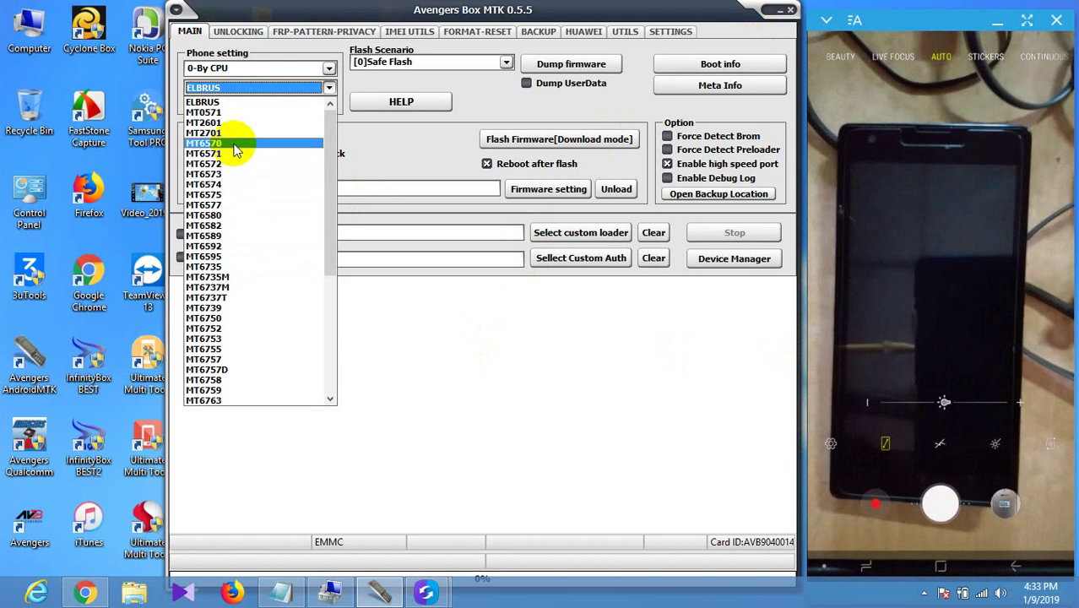
pyautogui.click(229, 236)
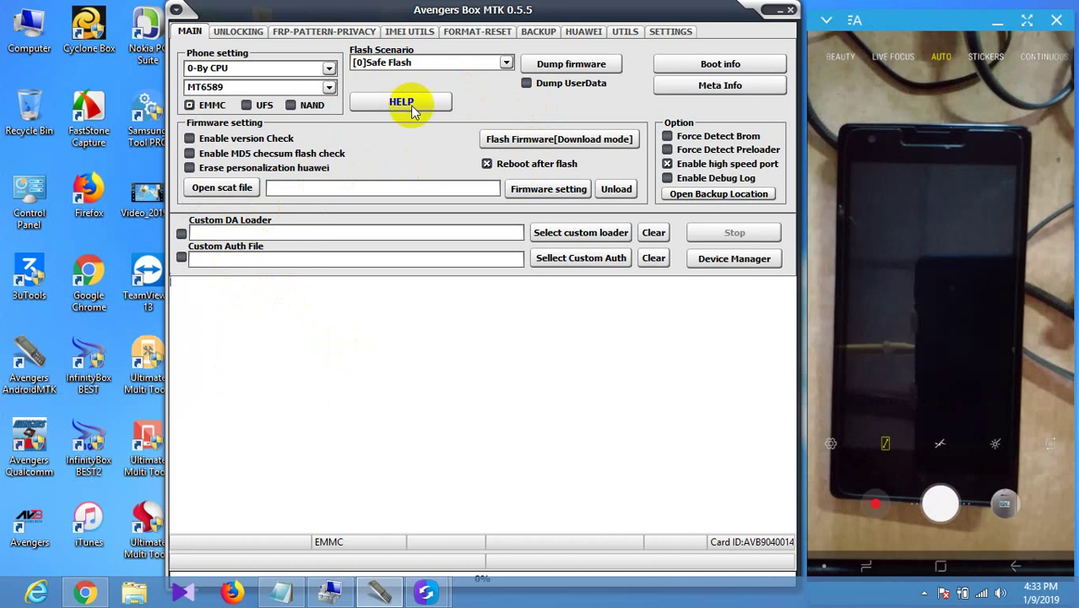
# Step: Load the scatter file MT6589_Android_scatter_emmc from the MT6589 Xiaomi 2013022 firmware folder inside the Compressed folder in Downloads
pyautogui.click(243, 193)
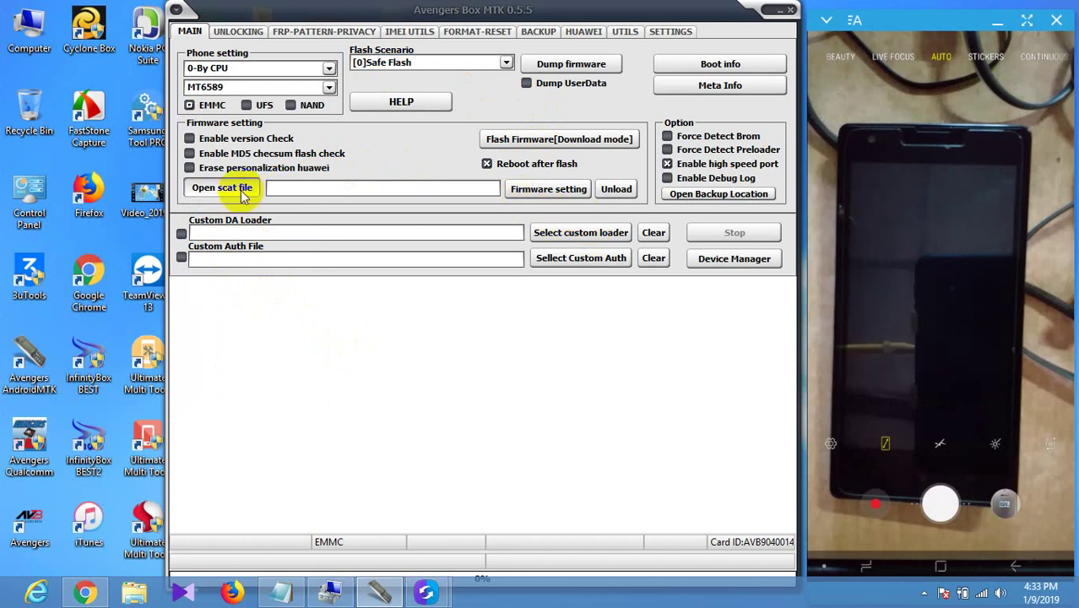
pyautogui.click(437, 135)
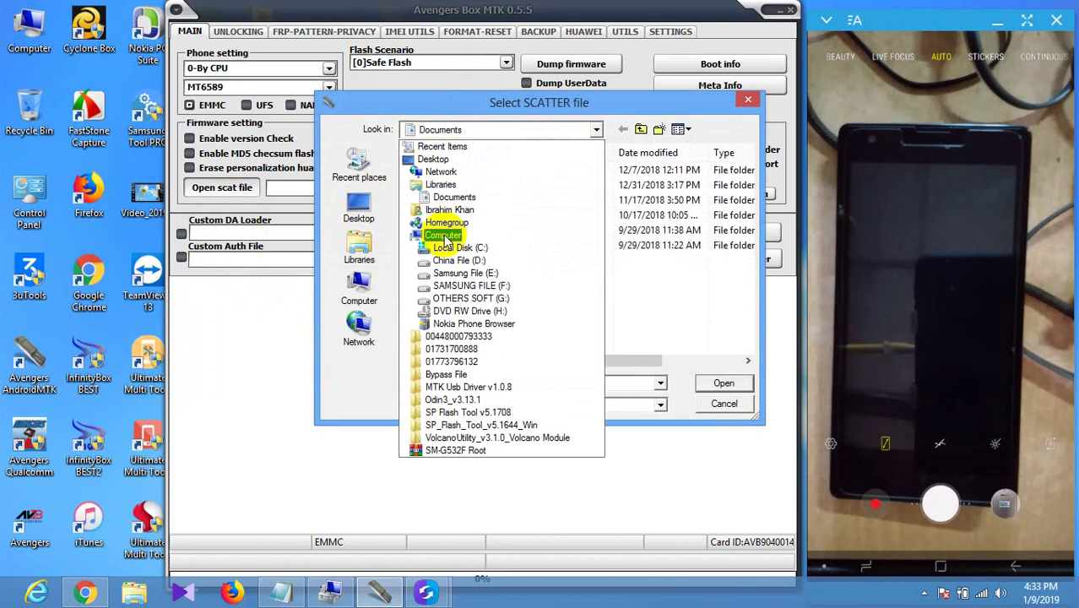
pyautogui.click(447, 211)
pyautogui.doubleClick(667, 176)
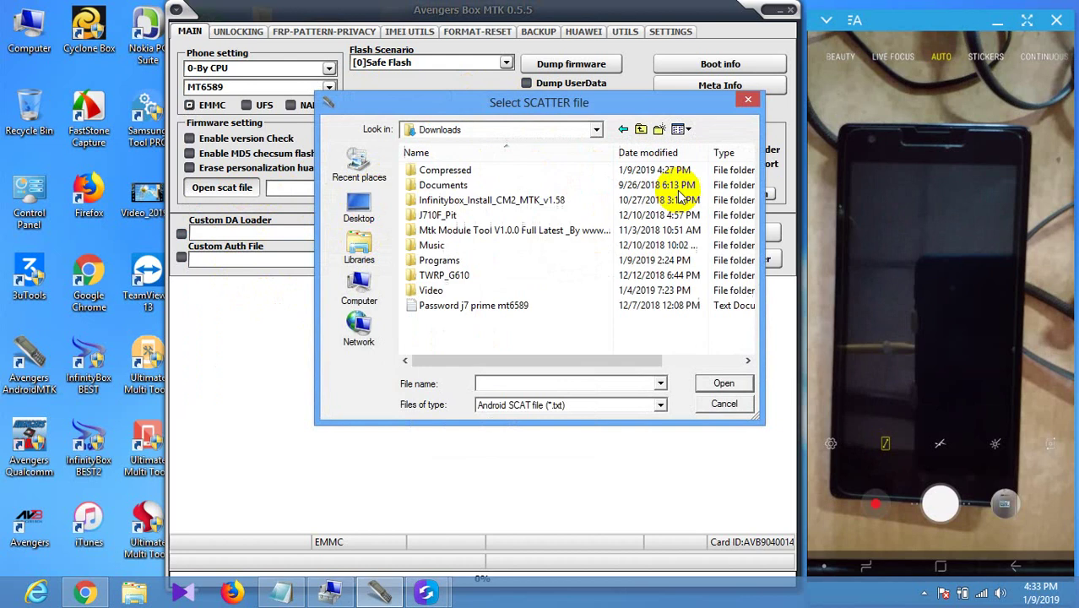
pyautogui.doubleClick(445, 172)
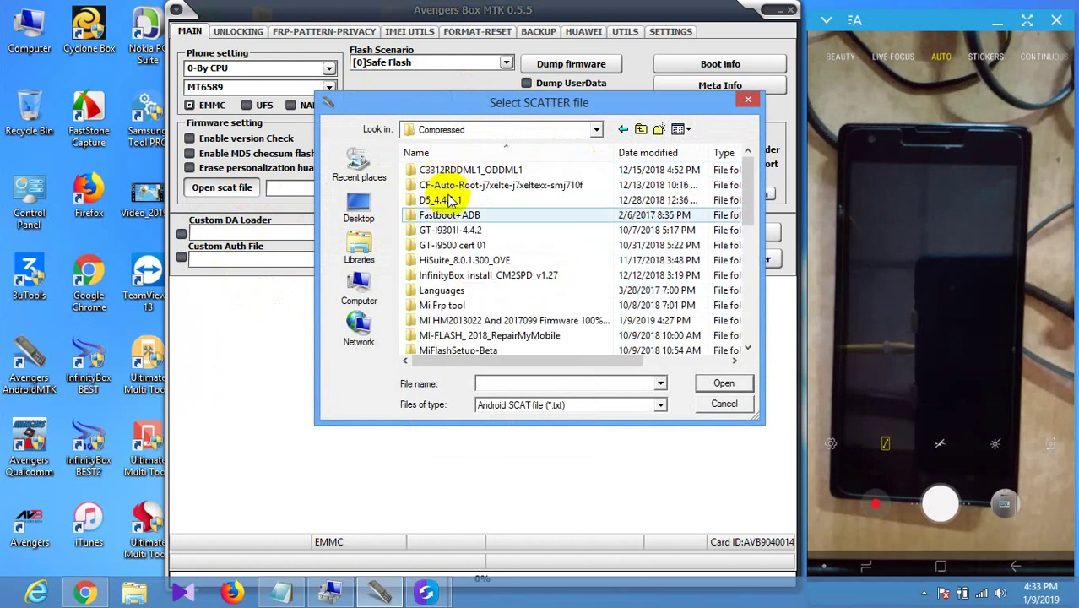
pyautogui.doubleClick(489, 320)
pyautogui.doubleClick(427, 171)
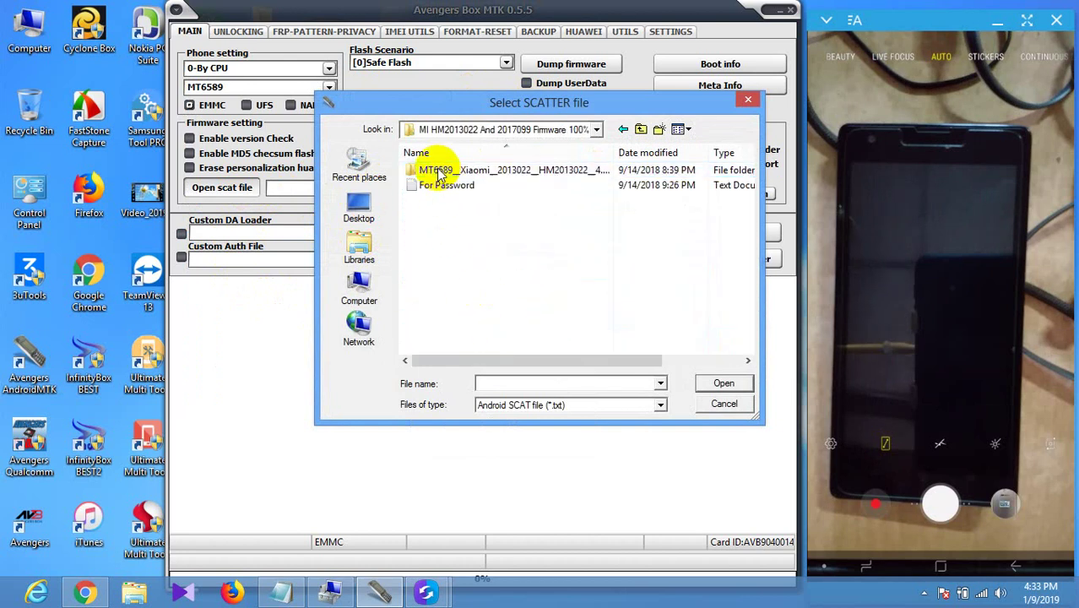
pyautogui.doubleClick(435, 171)
pyautogui.doubleClick(460, 200)
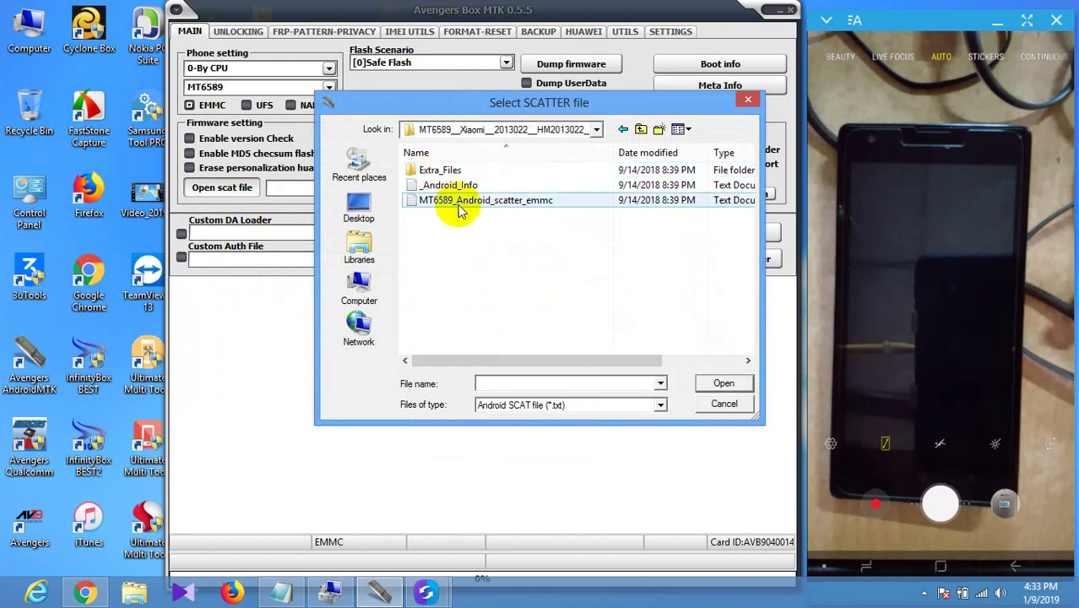
# Step: Start flashing the loaded MT6589 firmware to the phone in download mode
pyautogui.moveTo(561, 12); pyautogui.dragTo(560, 14)
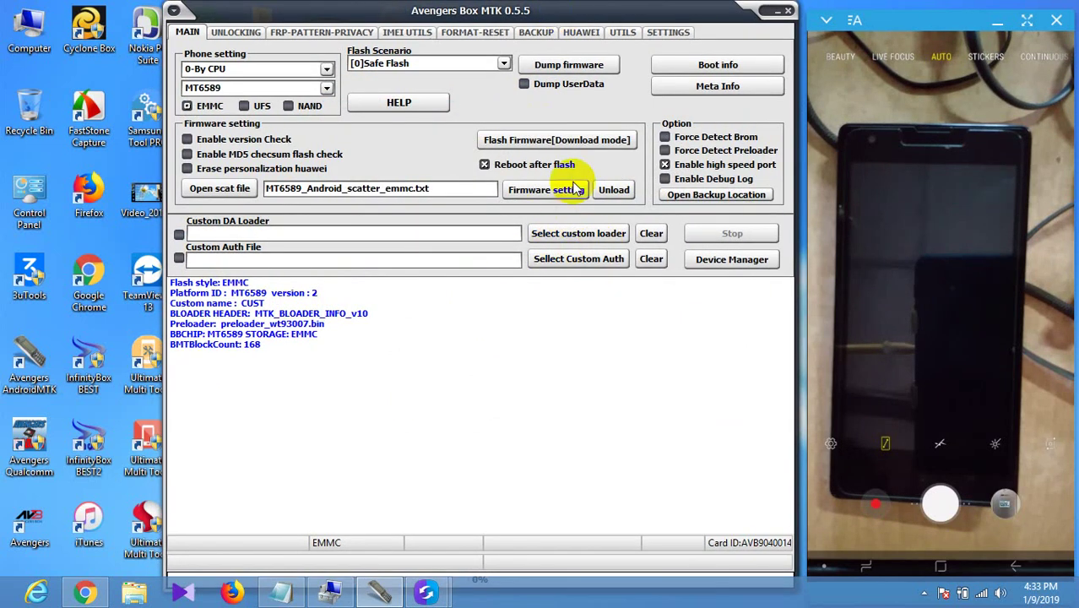
pyautogui.click(547, 140)
pyautogui.click(504, 343)
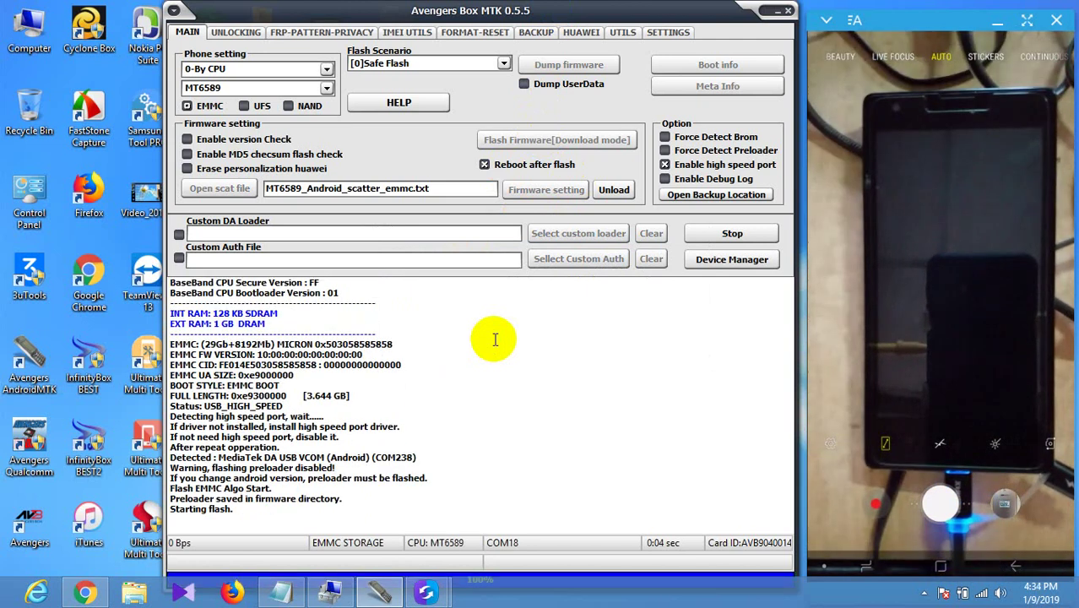
# Step: Reposition the flashing window to show its progress bar and monitor the flash while refocusing the mirrored camera on the phone
pyautogui.click(987, 267)
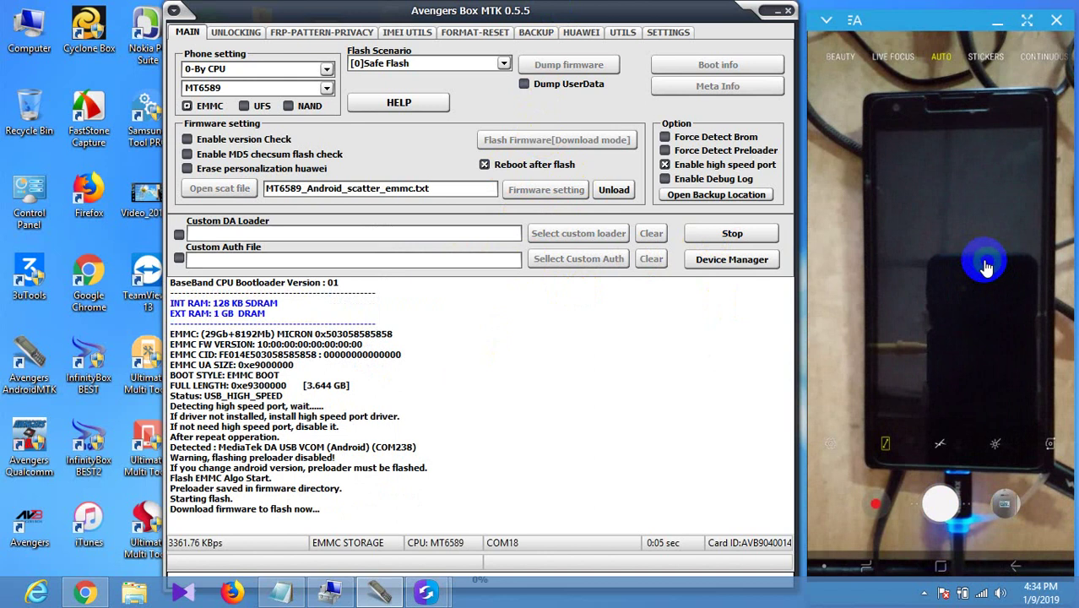
pyautogui.click(984, 330)
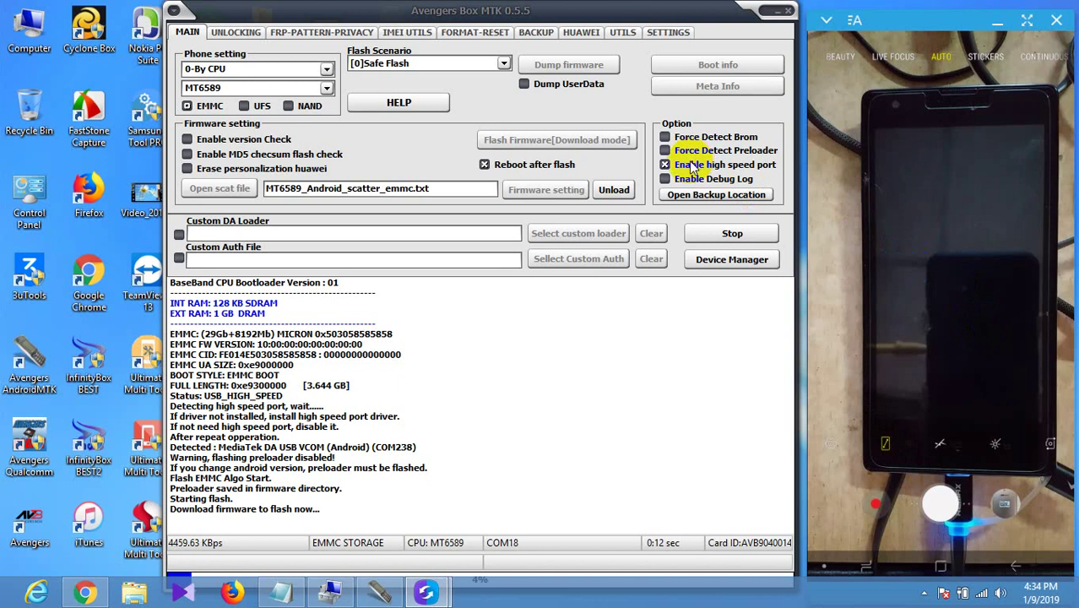
pyautogui.moveTo(564, 22); pyautogui.dragTo(566, 6)
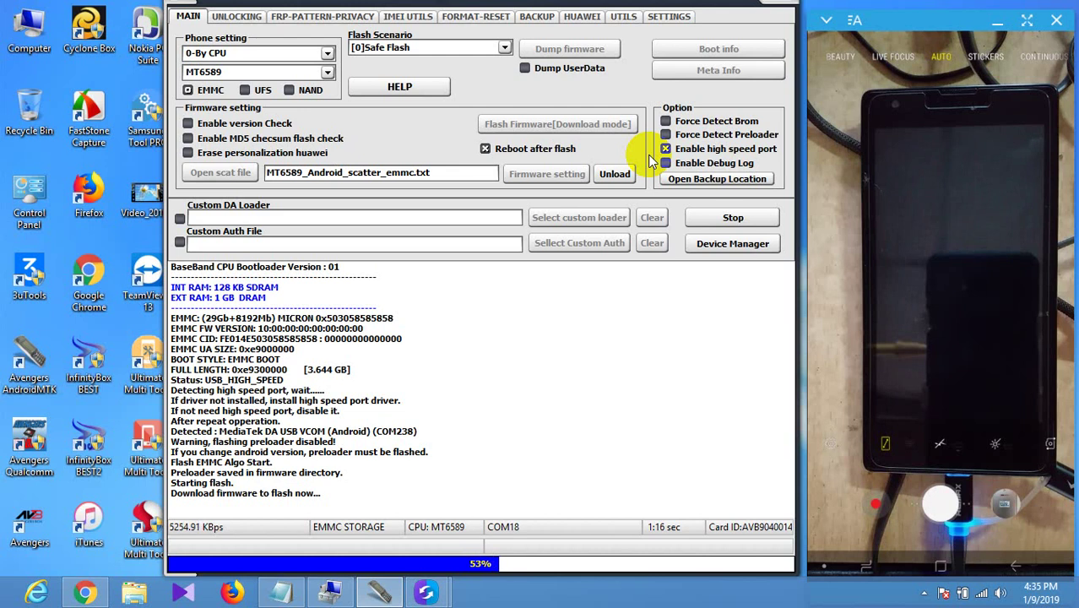
pyautogui.click(922, 170)
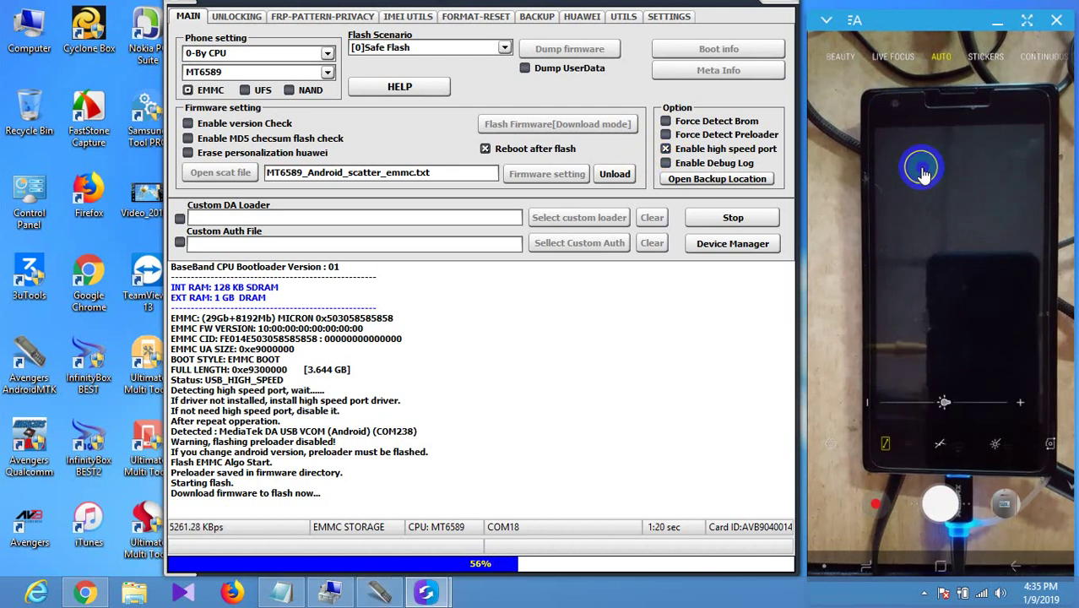
pyautogui.click(924, 174)
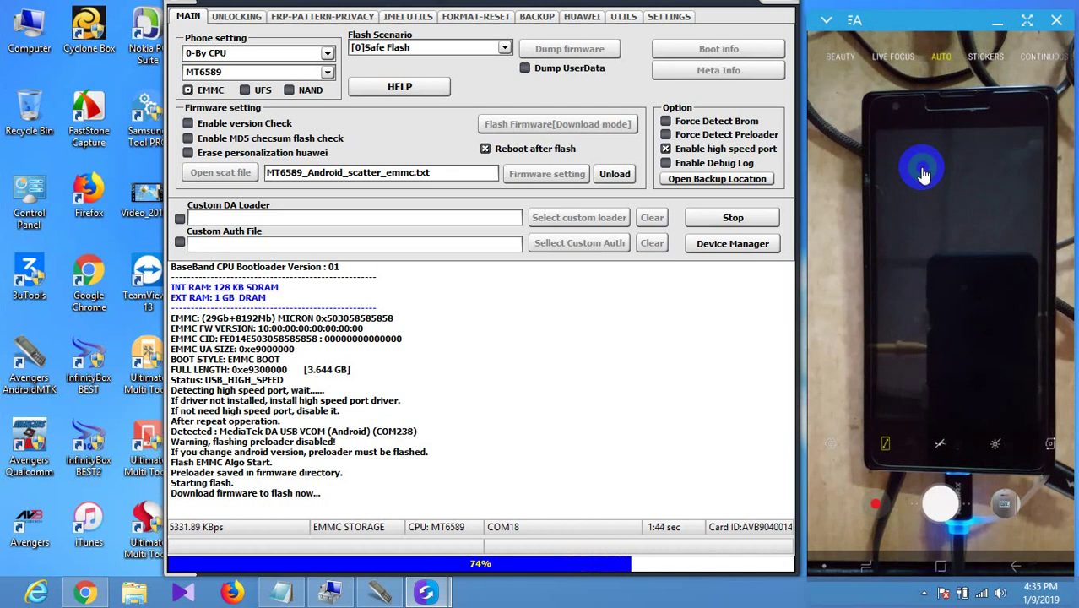
pyautogui.click(976, 179)
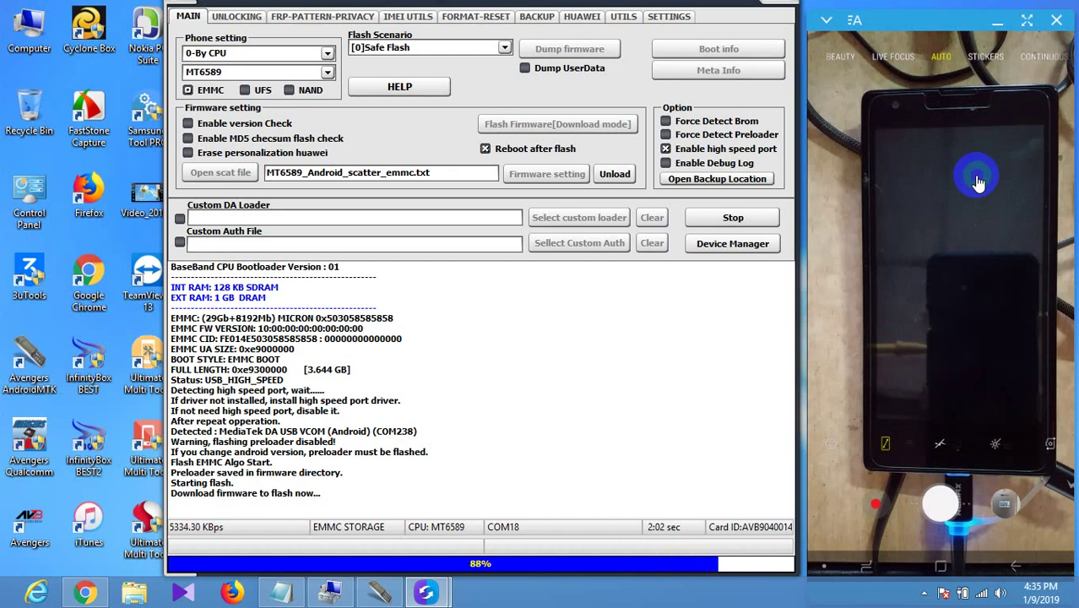
pyautogui.moveTo(1078, 1)
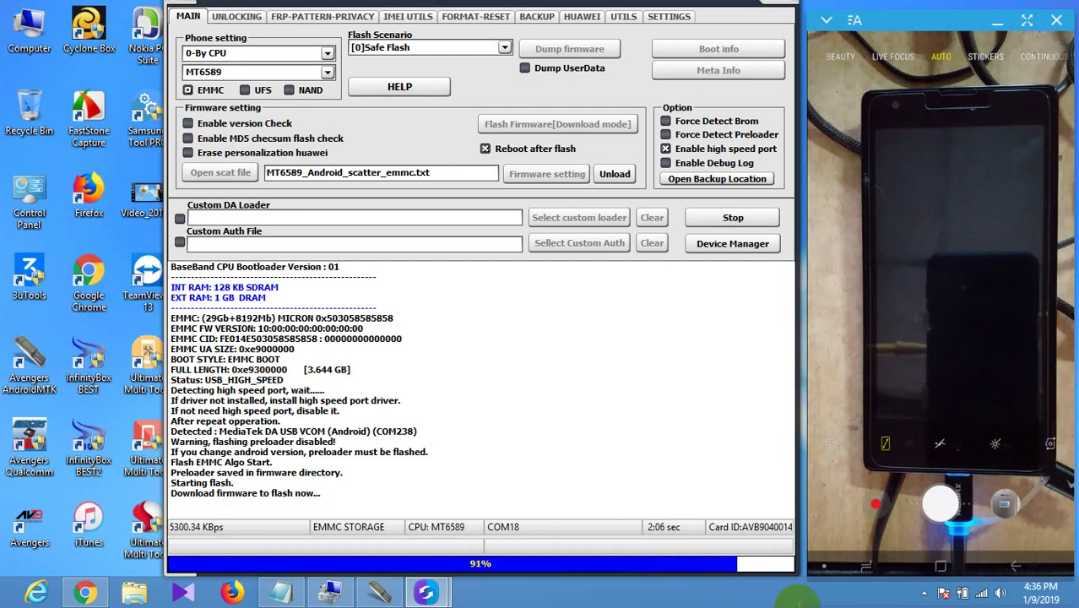
pyautogui.click(906, 329)
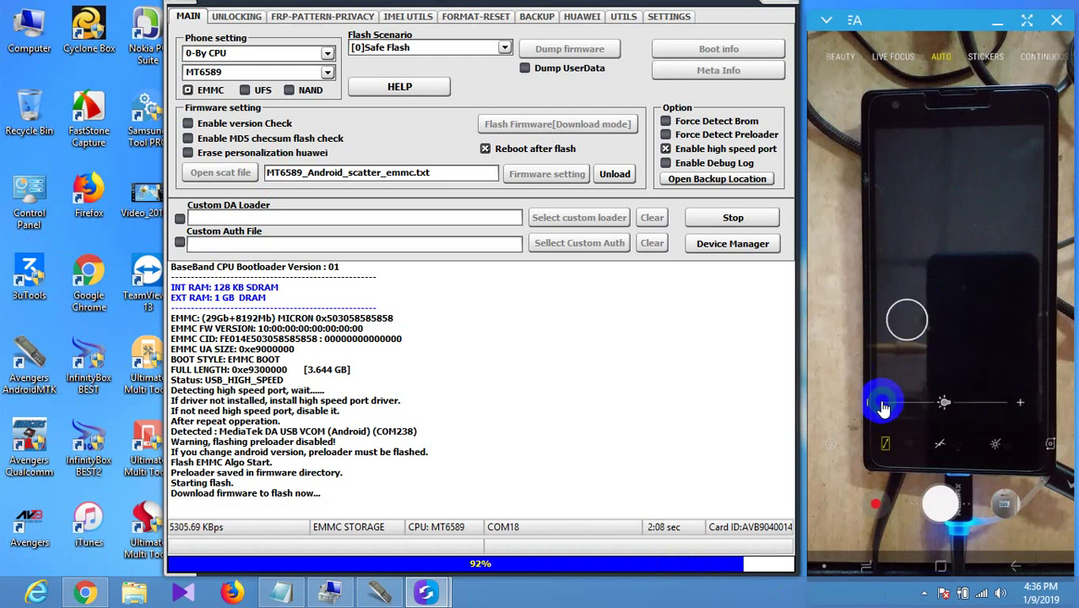
pyautogui.click(883, 406)
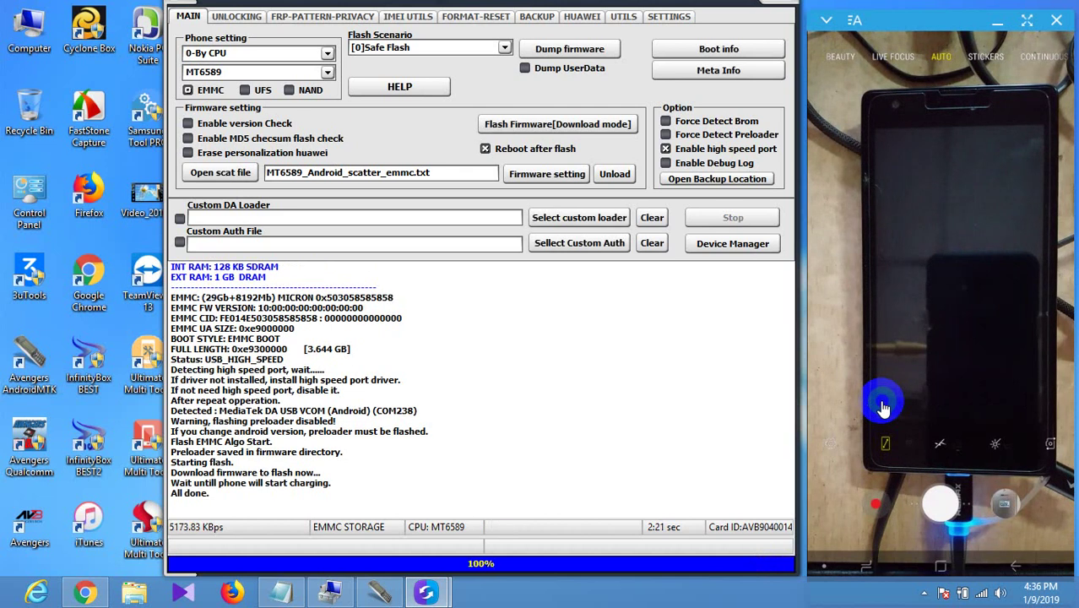
# Step: Refocus the mirrored camera view on the phone to check its first boot and MIUI setup screens
pyautogui.click(932, 287)
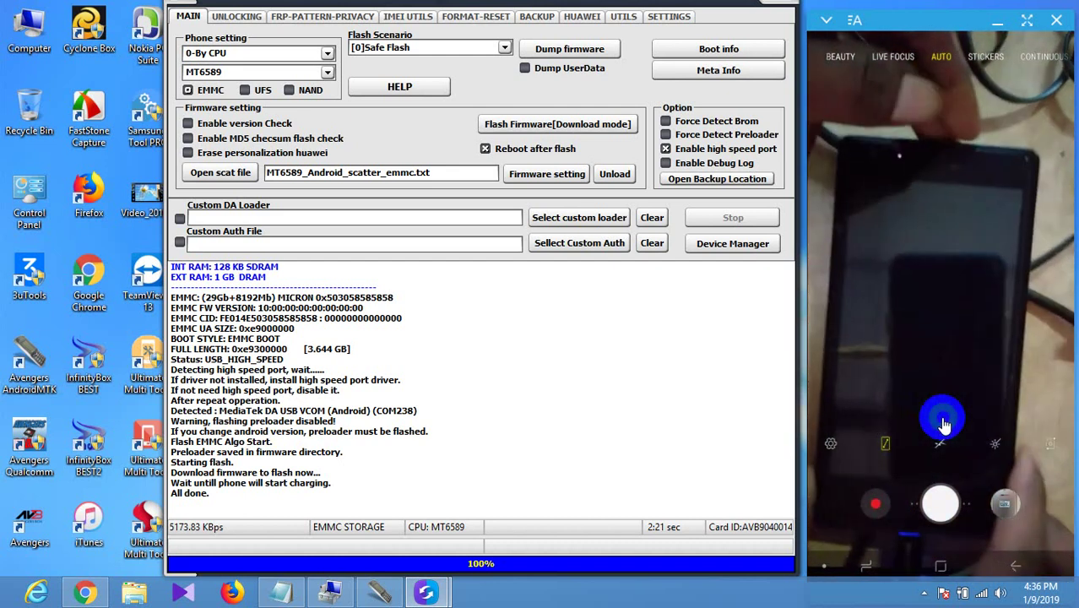
pyautogui.click(944, 424)
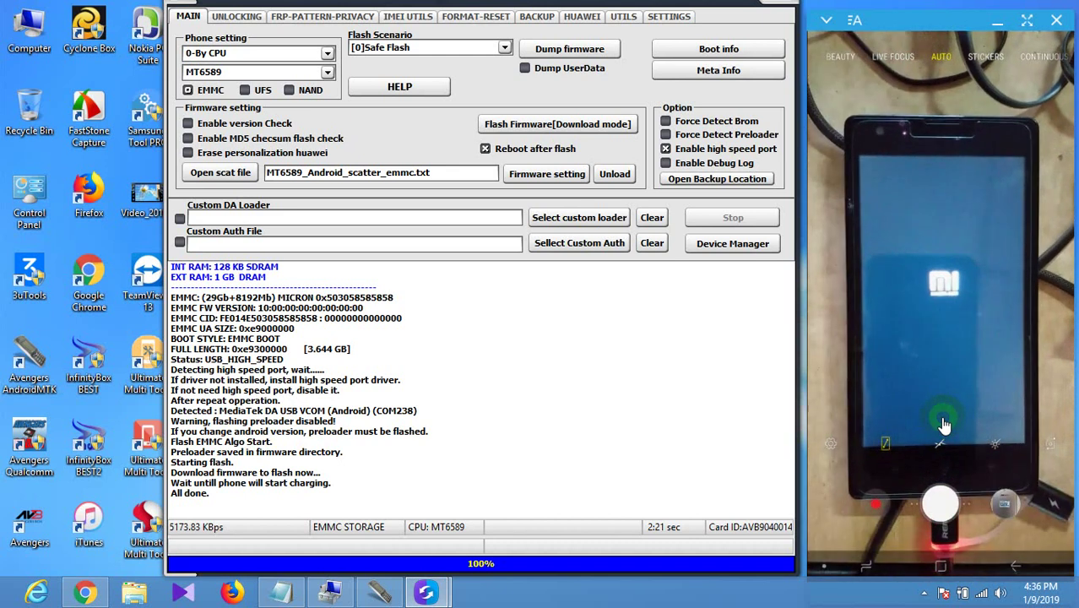
pyautogui.click(984, 299)
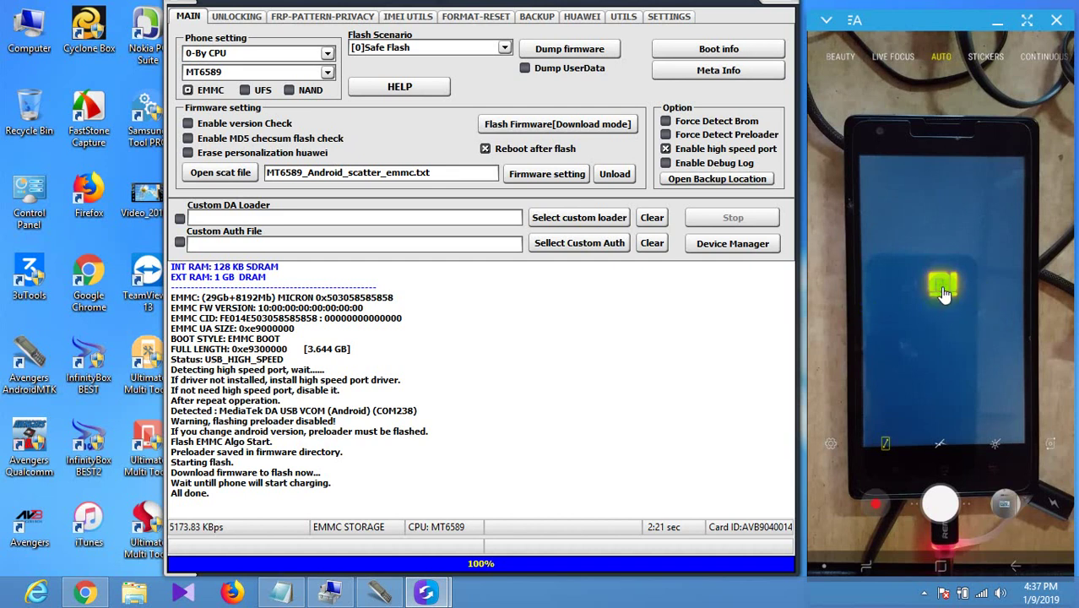
pyautogui.moveTo(979, 469); pyautogui.dragTo(920, 498)
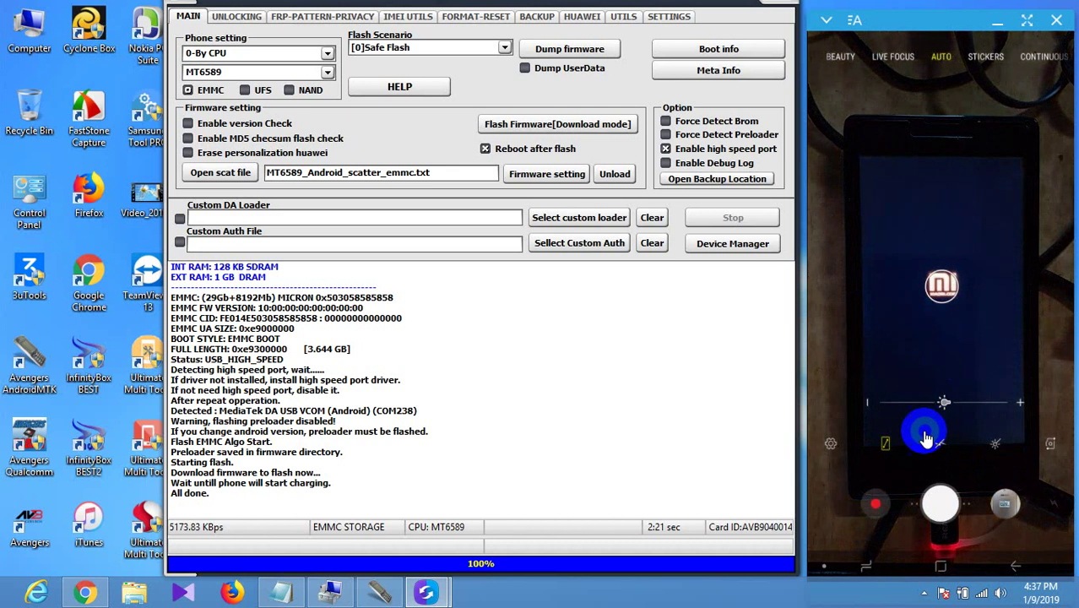
pyautogui.click(924, 594)
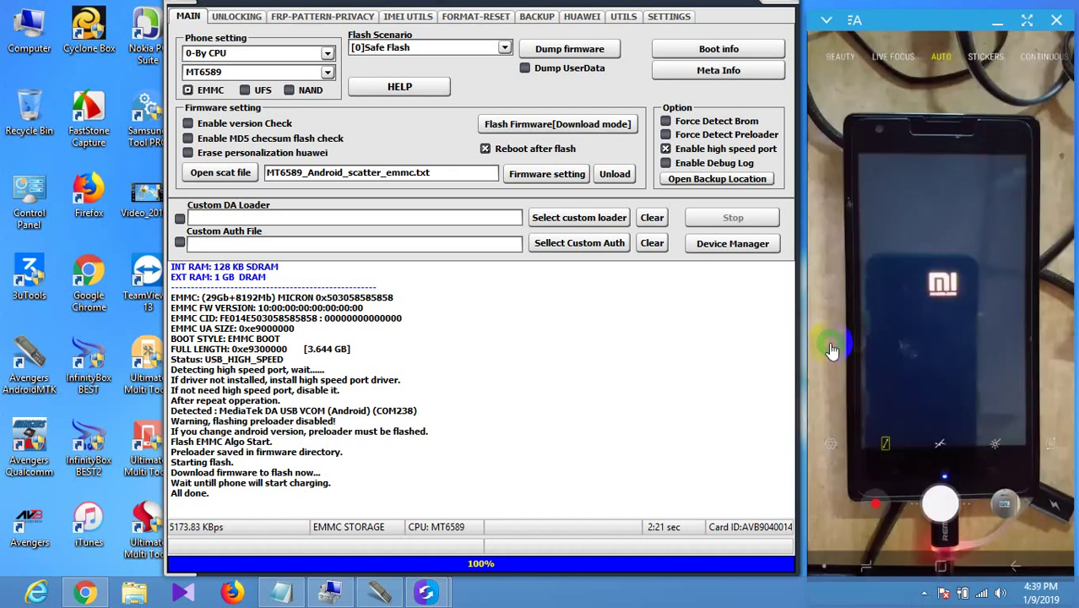
pyautogui.click(906, 276)
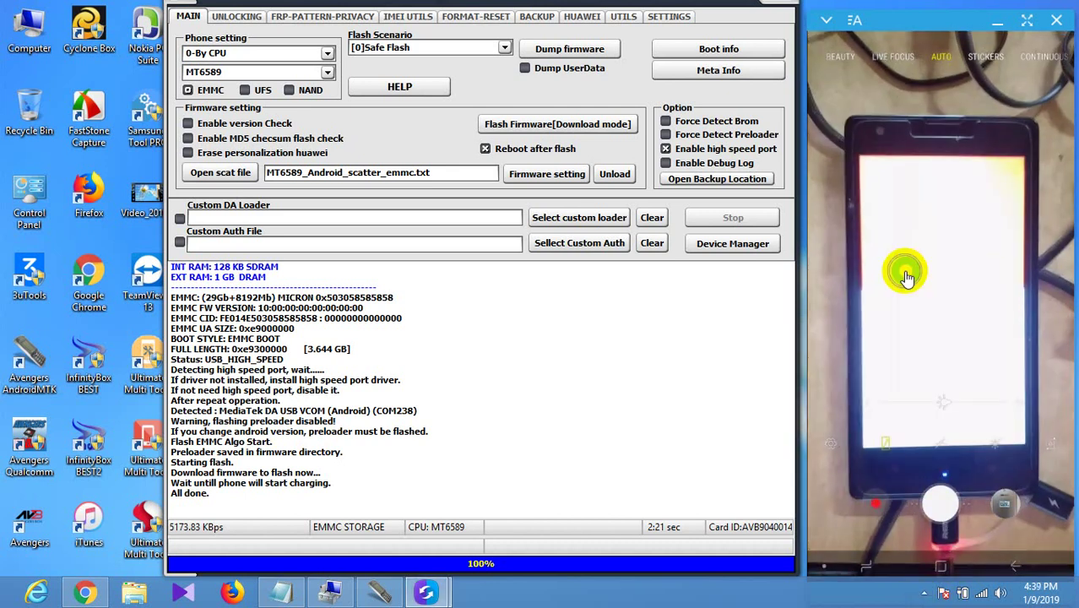
pyautogui.click(906, 276)
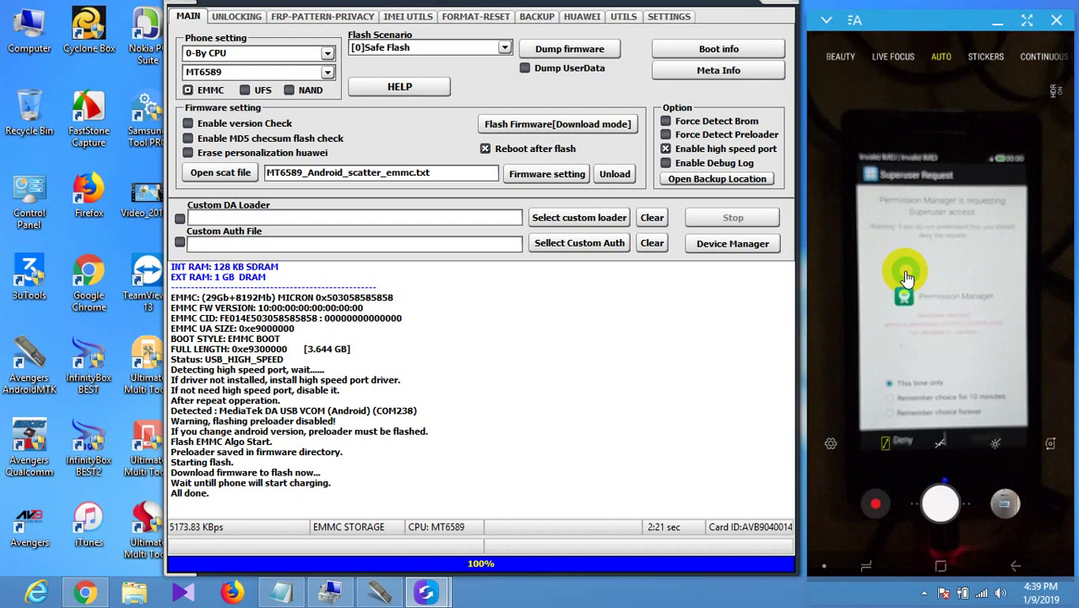
pyautogui.click(906, 276)
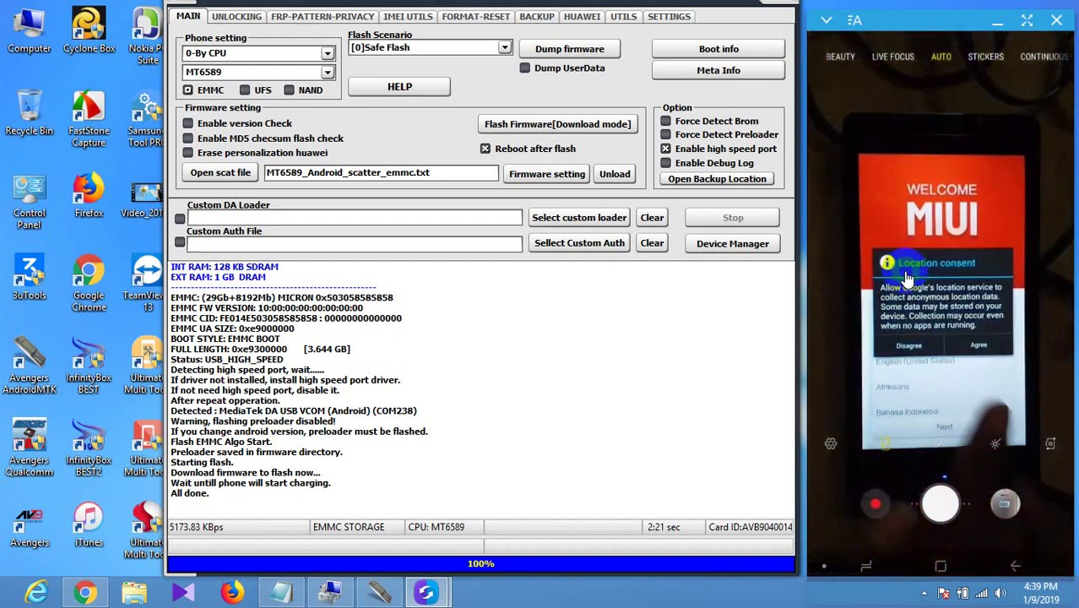
pyautogui.click(906, 276)
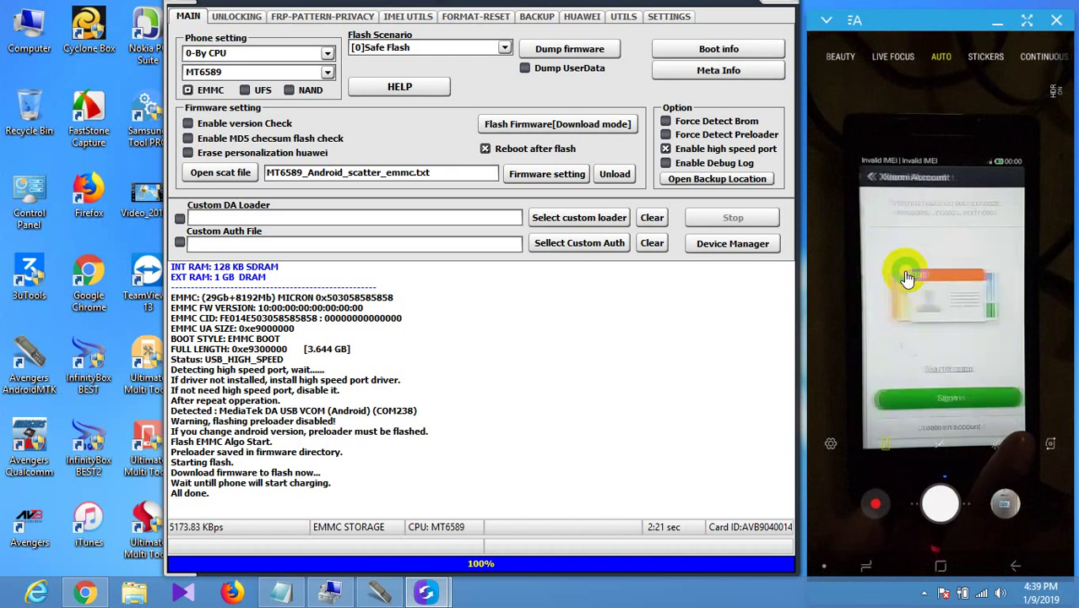
pyautogui.click(906, 276)
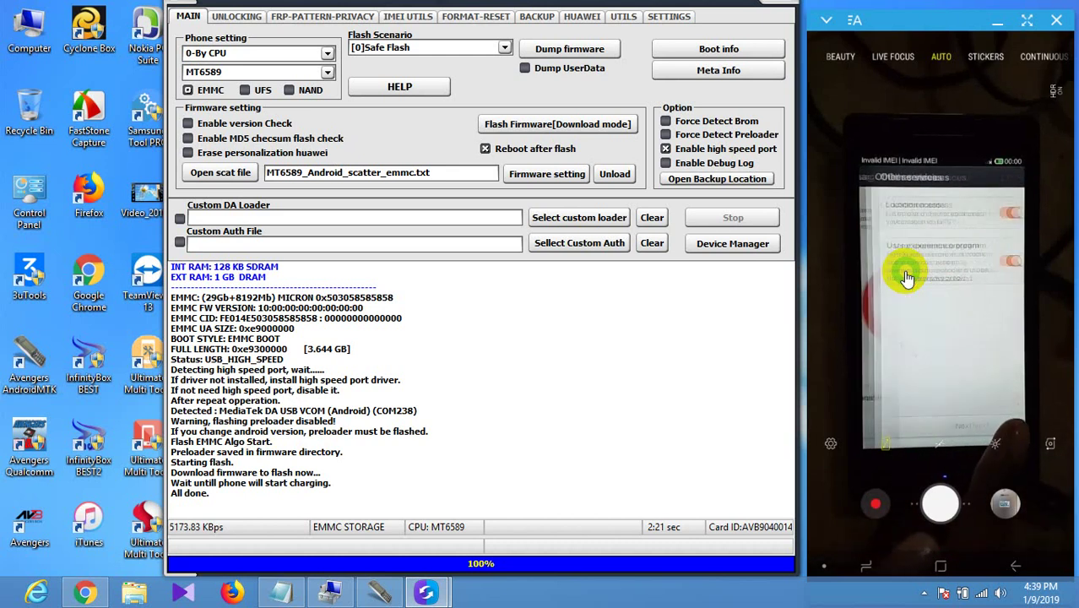
pyautogui.click(907, 277)
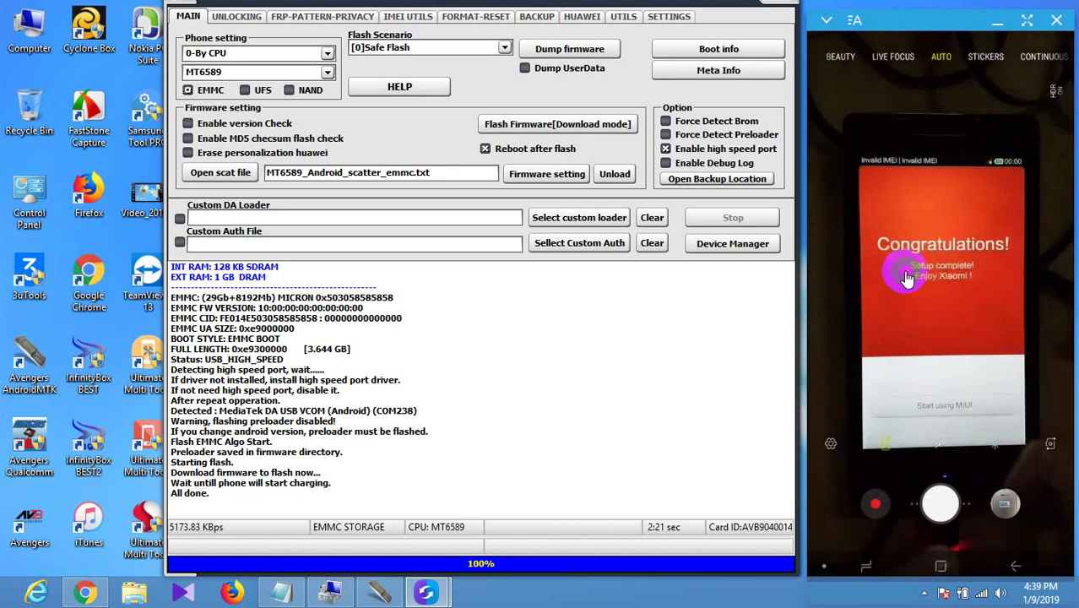